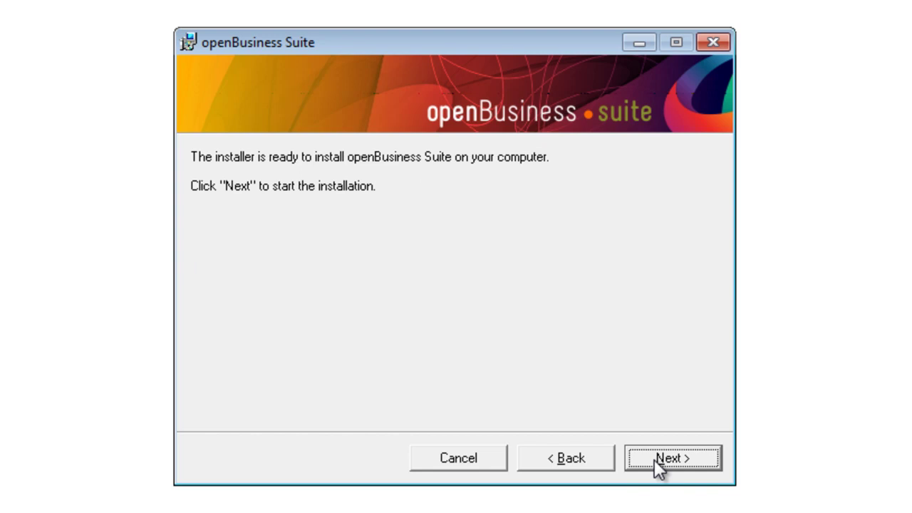
Accept the licence agreement, install openBusiness Suite, and close the finished installer with launching enabled
{"action": "left_click", "coordinate": [654, 459]}
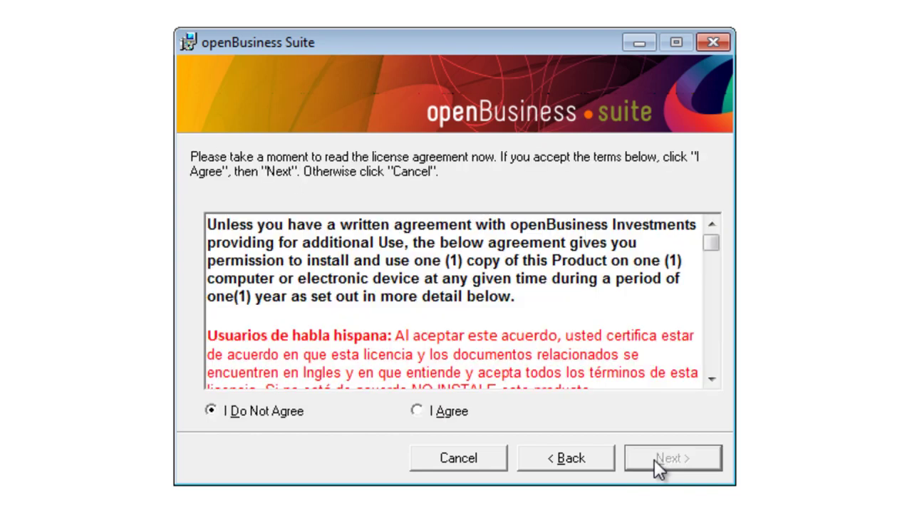
{"action": "mouse_move", "coordinate": [710, 242]}
{"action": "left_mouse_down"}
{"action": "mouse_move", "coordinate": [718, 305]}
{"action": "mouse_move", "coordinate": [718, 225]}
{"action": "left_mouse_up"}
{"action": "left_click", "coordinate": [413, 410]}
{"action": "left_click", "coordinate": [694, 463]}
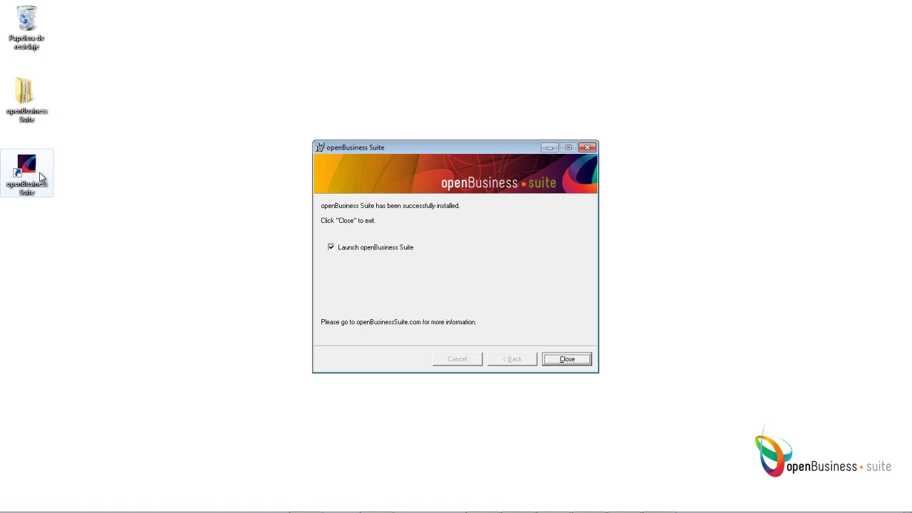
{"action": "left_click", "coordinate": [557, 359]}
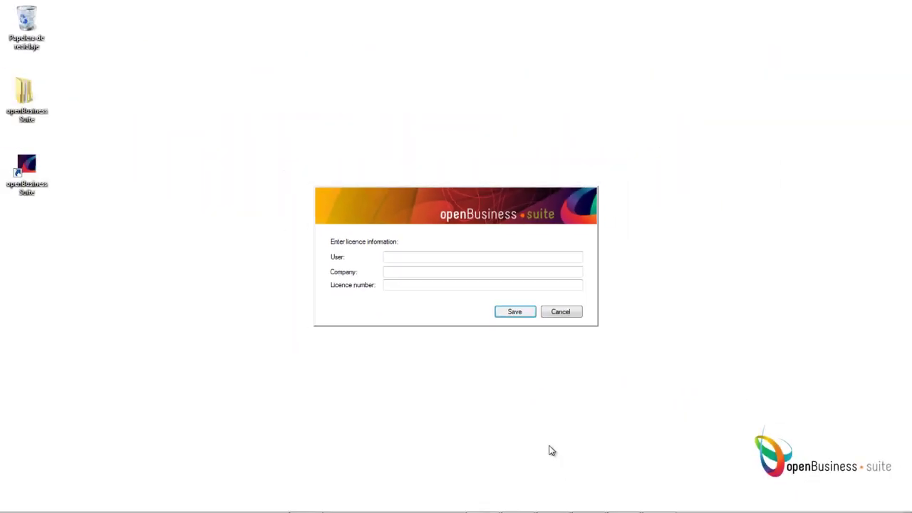
Open Licence Info.txt from the Licence folder of the desktop openBusiness Suite folder and shrink its window above the licence form
{"action": "double_click", "coordinate": [28, 105]}
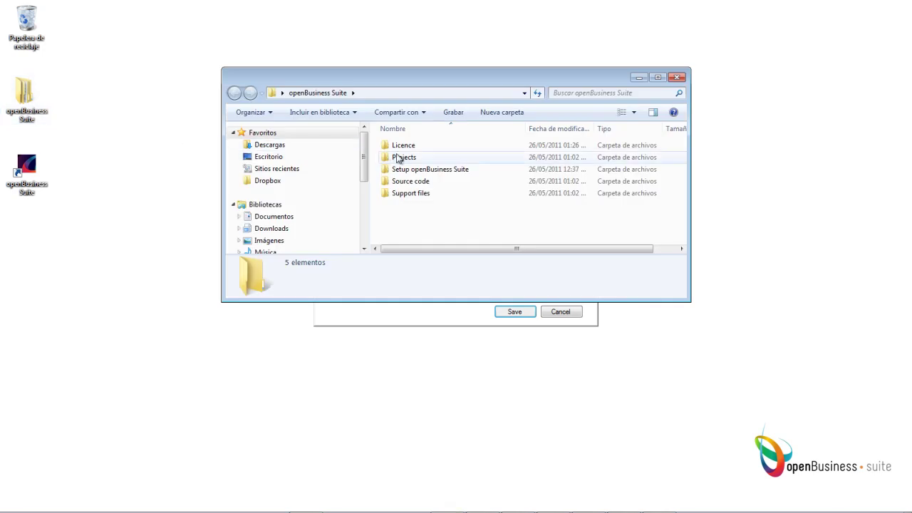
{"action": "double_click", "coordinate": [405, 147]}
{"action": "double_click", "coordinate": [422, 147]}
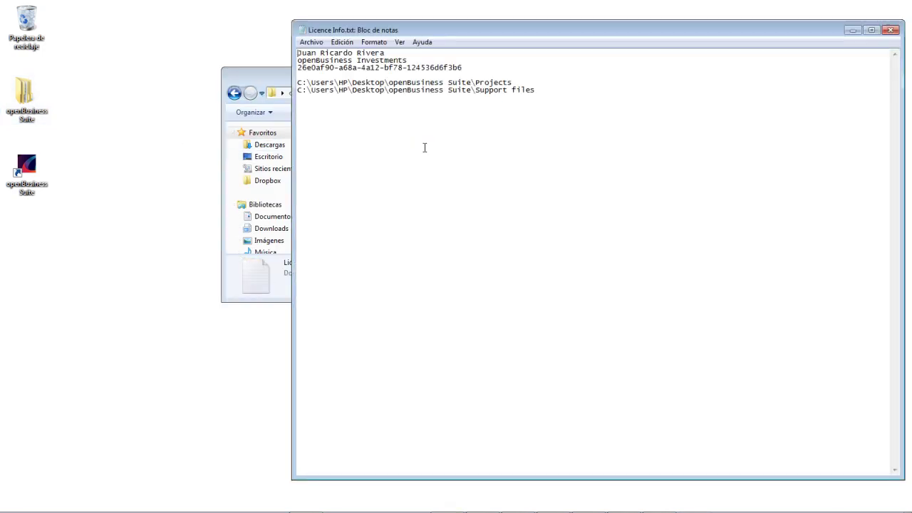
{"action": "double_click", "coordinate": [230, 74]}
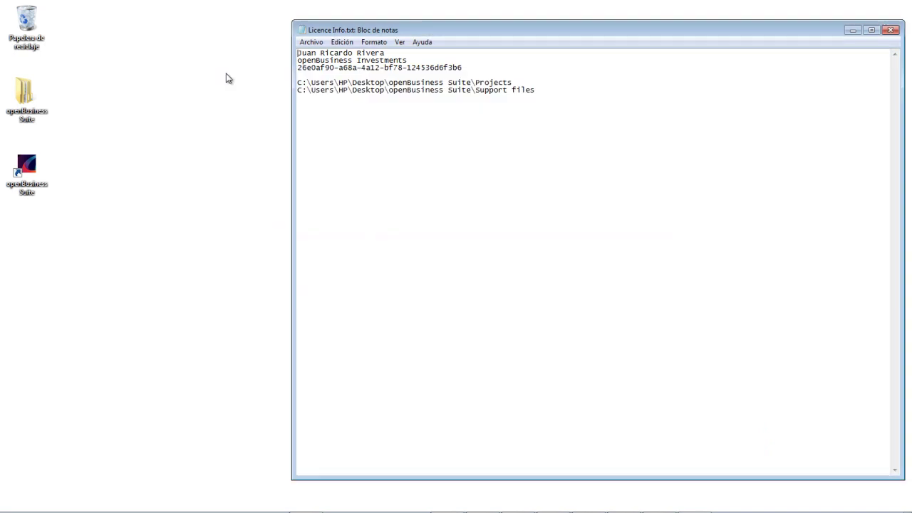
{"action": "left_click_drag", "start_coordinate": [902, 478], "coordinate": [586, 142]}
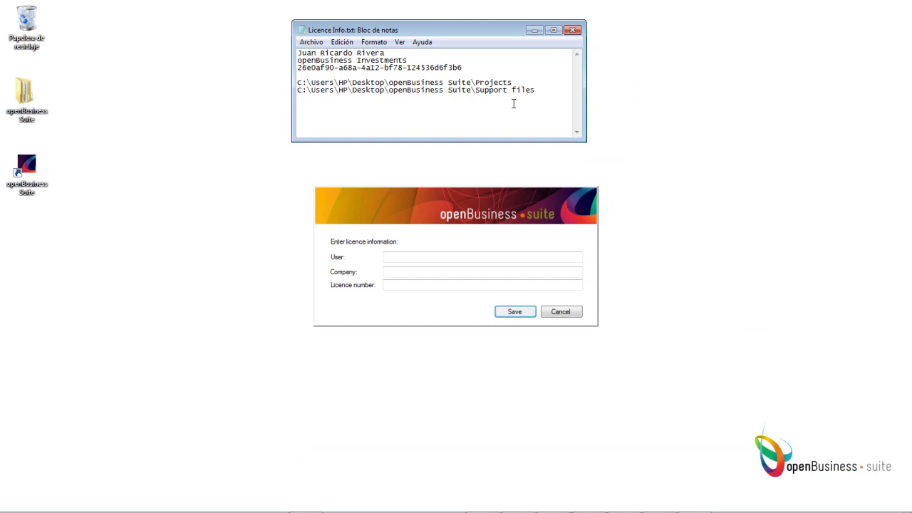
Copy the user's name and the company openBusiness Investments from the text file into the licence form's User and Company fields
{"action": "left_click_drag", "start_coordinate": [383, 52], "coordinate": [231, 39]}
{"action": "key", "text": "ctrl+c"}
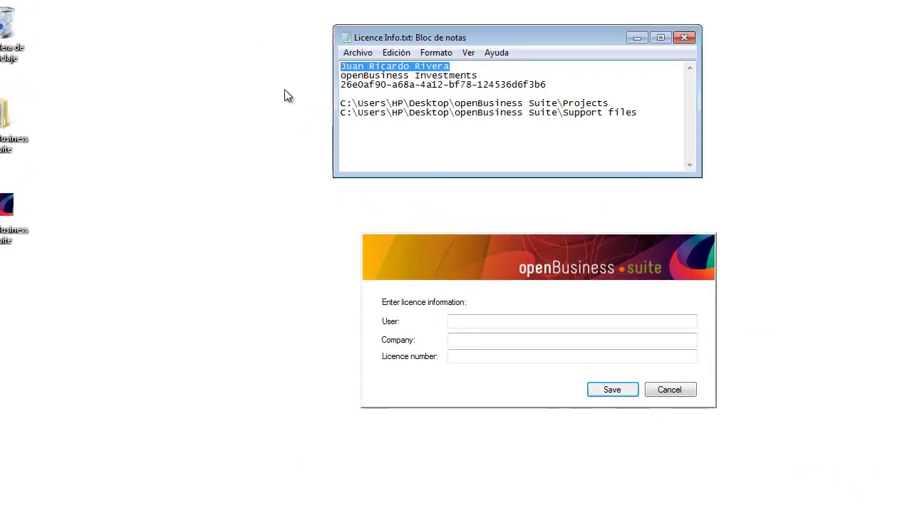
{"action": "left_click", "coordinate": [470, 321]}
{"action": "key", "text": "ctrl+v"}
{"action": "left_click_drag", "start_coordinate": [489, 74], "coordinate": [281, 75]}
{"action": "key", "text": "ctrl+c"}
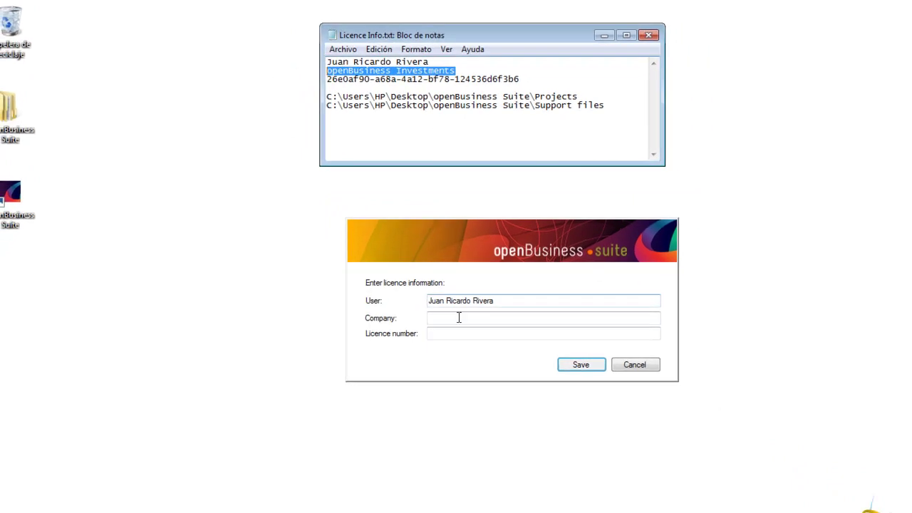
{"action": "left_click", "coordinate": [459, 318]}
{"action": "key", "text": "ctrl+v"}
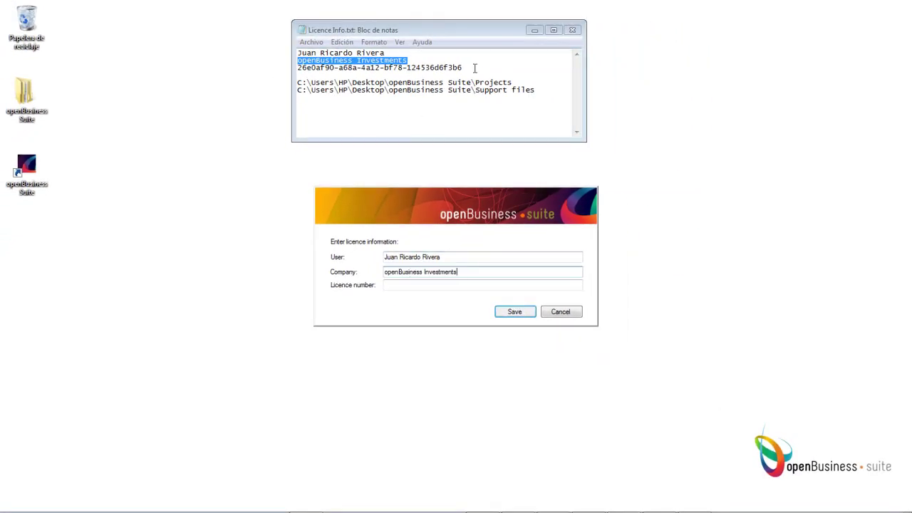
Copy the licence number from the text file into the Licence number field and save the licence information
{"action": "left_click_drag", "start_coordinate": [474, 68], "coordinate": [250, 70]}
{"action": "key", "text": "ctrl+c"}
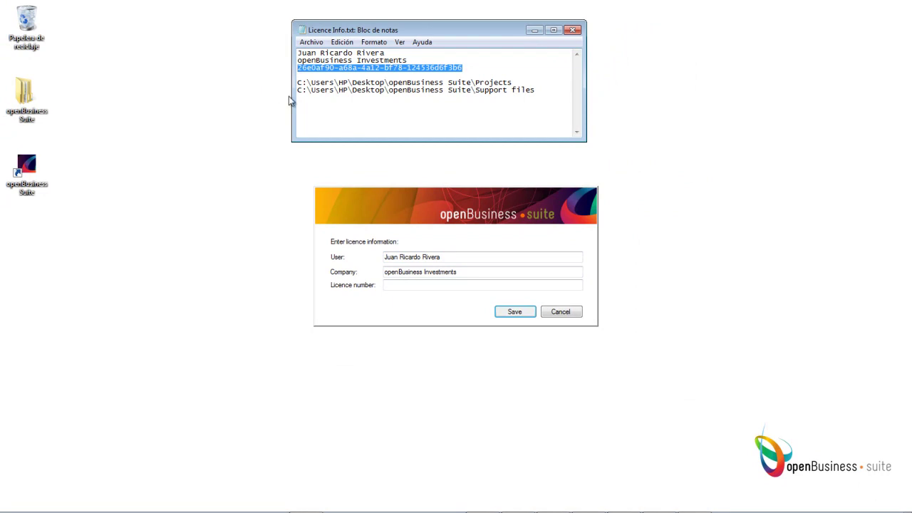
{"action": "left_click", "coordinate": [401, 286]}
{"action": "key", "text": "ctrl+v"}
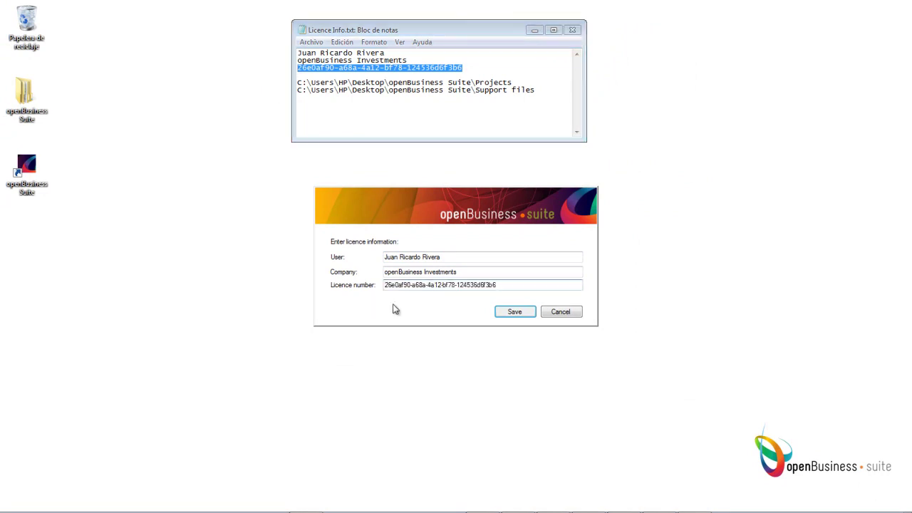
{"action": "left_click", "coordinate": [534, 29]}
{"action": "left_click", "coordinate": [518, 314]}
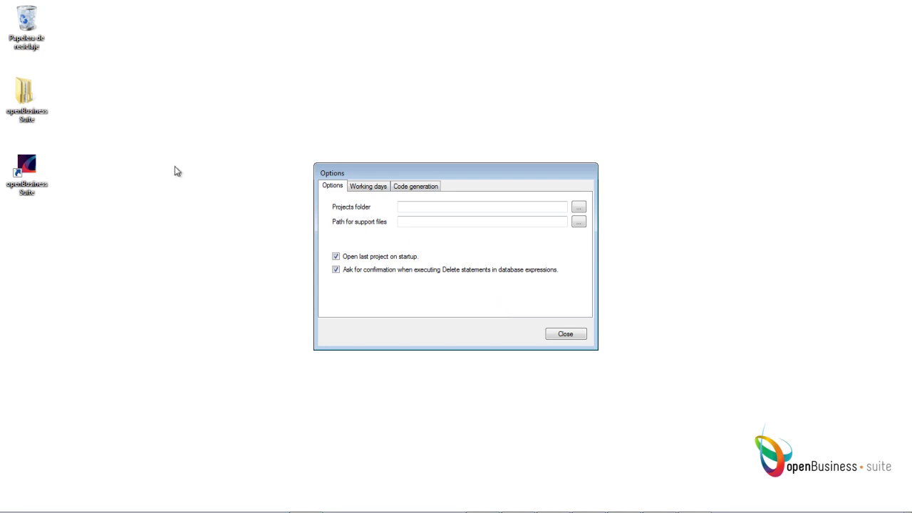
Open the desktop openBusiness Suite folder and arrange its window and the Options dialog so both are fully visible
{"action": "double_click", "coordinate": [20, 96]}
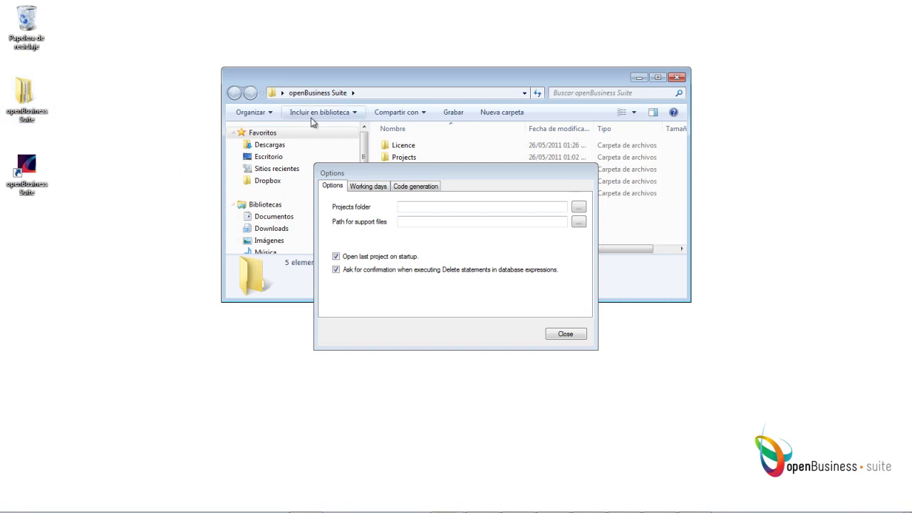
{"action": "left_click_drag", "start_coordinate": [431, 178], "coordinate": [706, 241]}
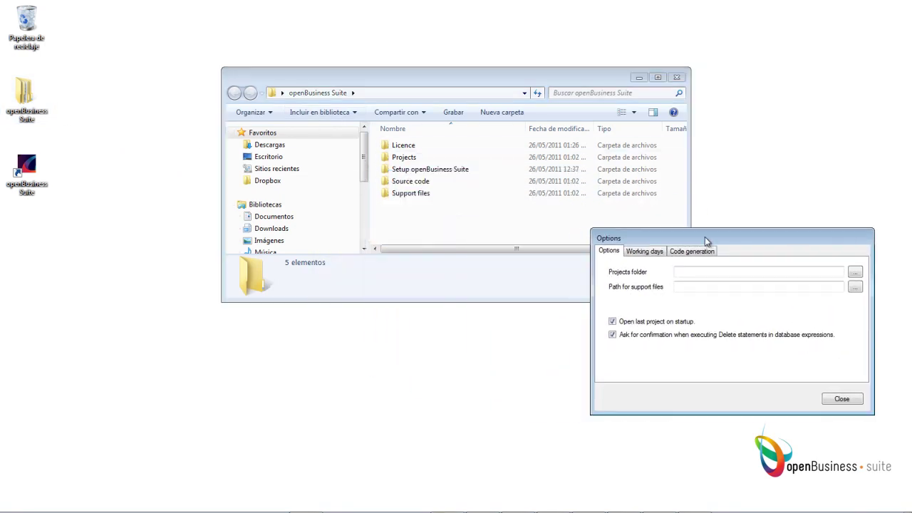
{"action": "left_click_drag", "start_coordinate": [431, 80], "coordinate": [320, 59]}
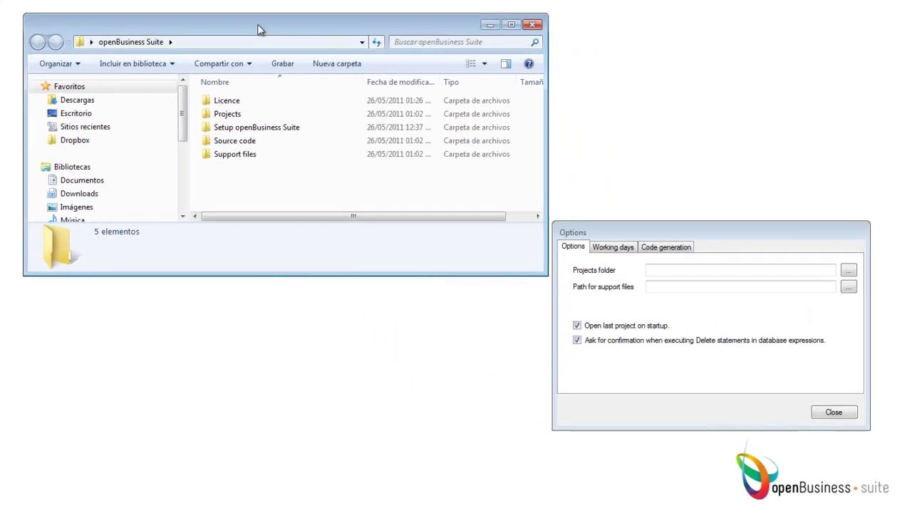
Set the Projects folder option to the copied path C:\Users\HP\Desktop\openBusiness Suite\Projects
{"action": "left_click", "coordinate": [234, 118]}
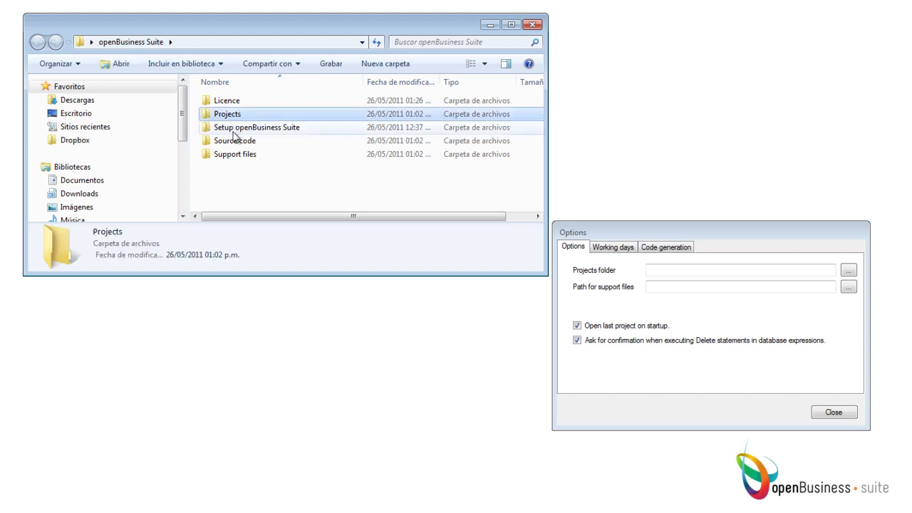
{"action": "double_click", "coordinate": [238, 119]}
{"action": "left_click", "coordinate": [228, 40]}
{"action": "key", "text": "ctrl+c"}
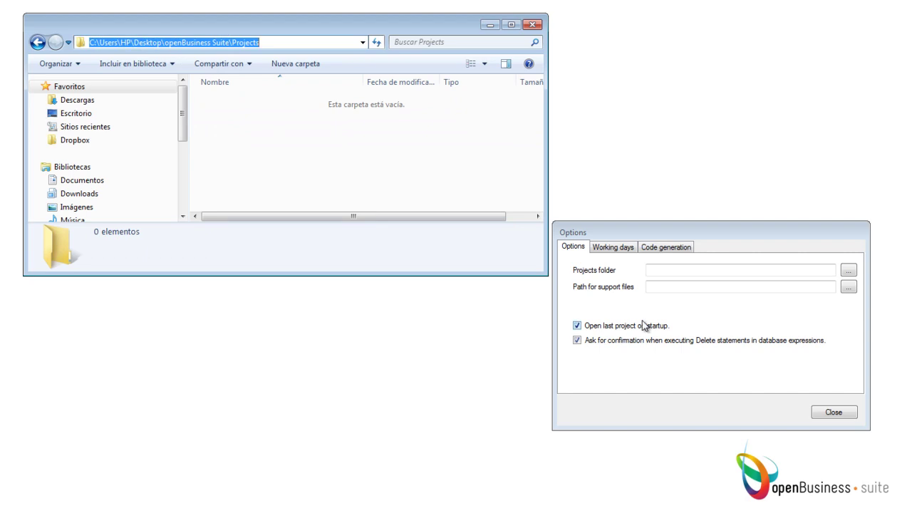
{"action": "left_click", "coordinate": [684, 271]}
{"action": "key", "text": "ctrl+v"}
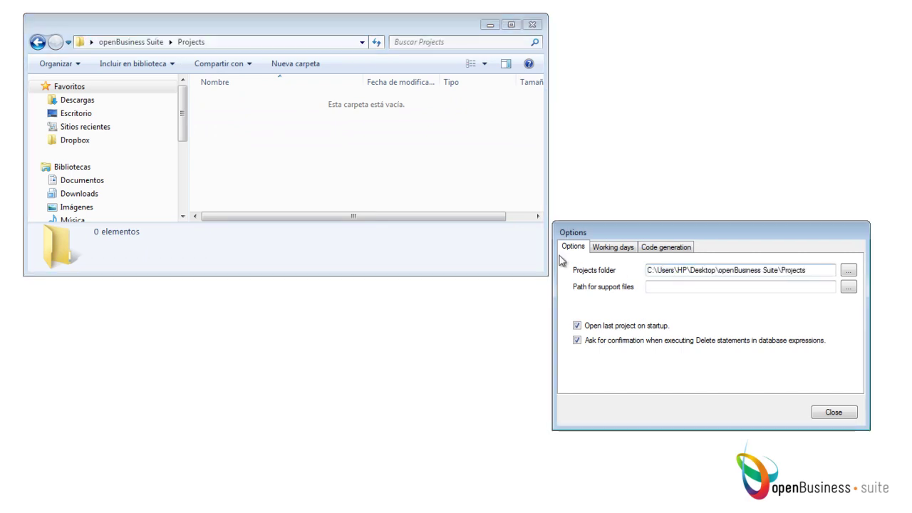
Set the path for support files to the copied path C:\Users\HP\Desktop\openBusiness Suite\Support files
{"action": "left_click", "coordinate": [146, 63]}
{"action": "key", "text": "BackSpace"}
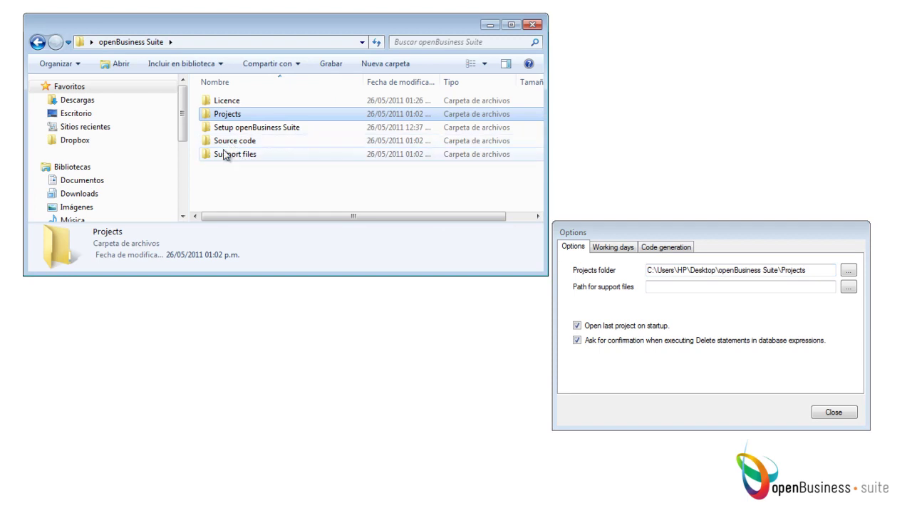
{"action": "double_click", "coordinate": [225, 155]}
{"action": "left_click", "coordinate": [238, 42]}
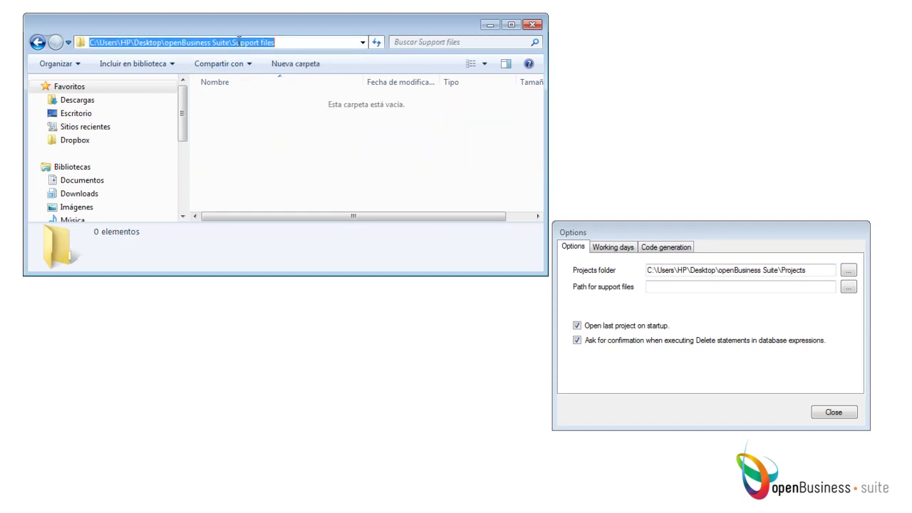
{"action": "left_click", "coordinate": [37, 42]}
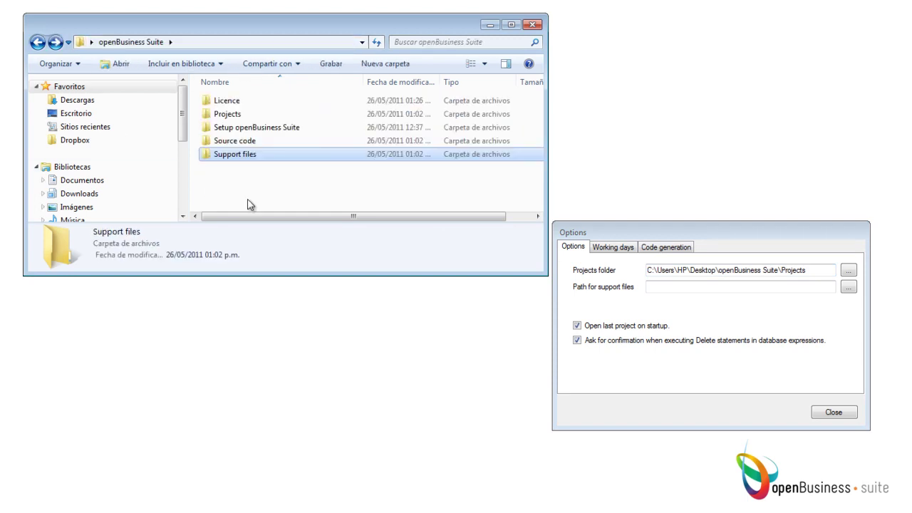
{"action": "left_click", "coordinate": [651, 287]}
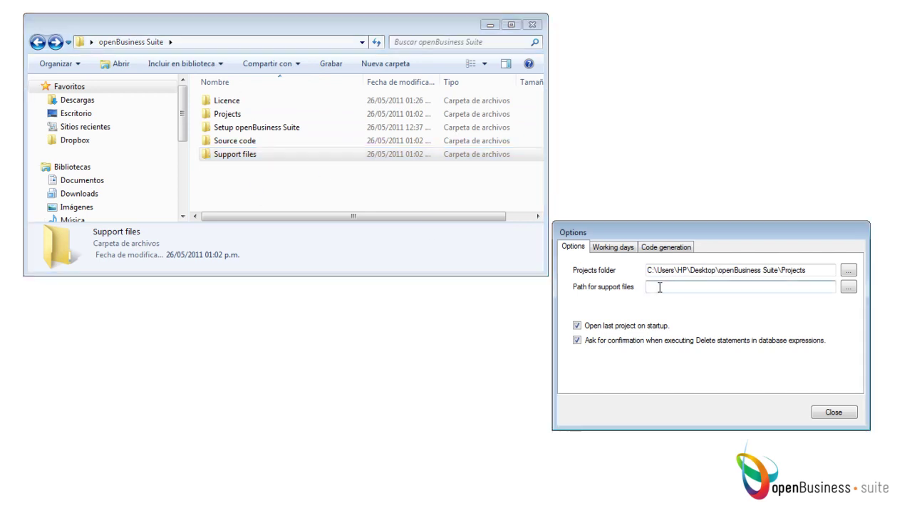
{"action": "key", "text": "ctrl+v"}
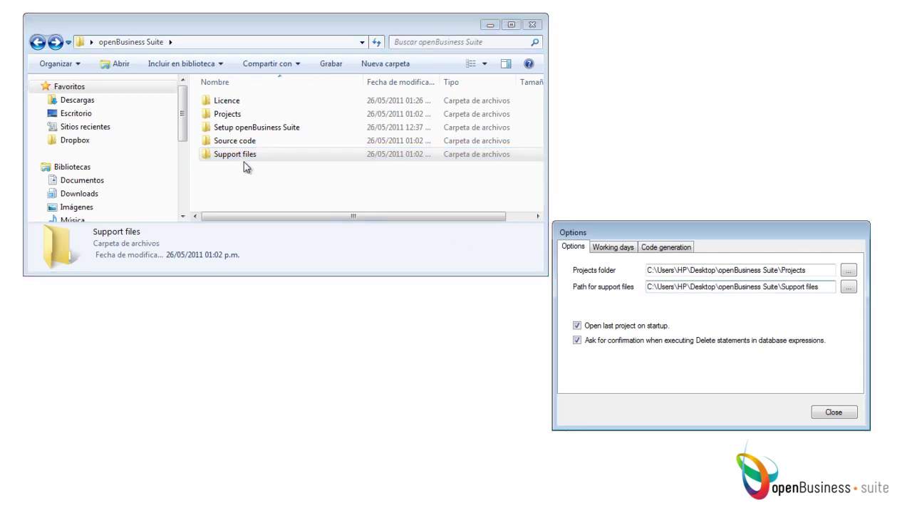
Minimize the openBusiness Suite folder window and close the Options dialog
{"action": "left_click", "coordinate": [237, 142]}
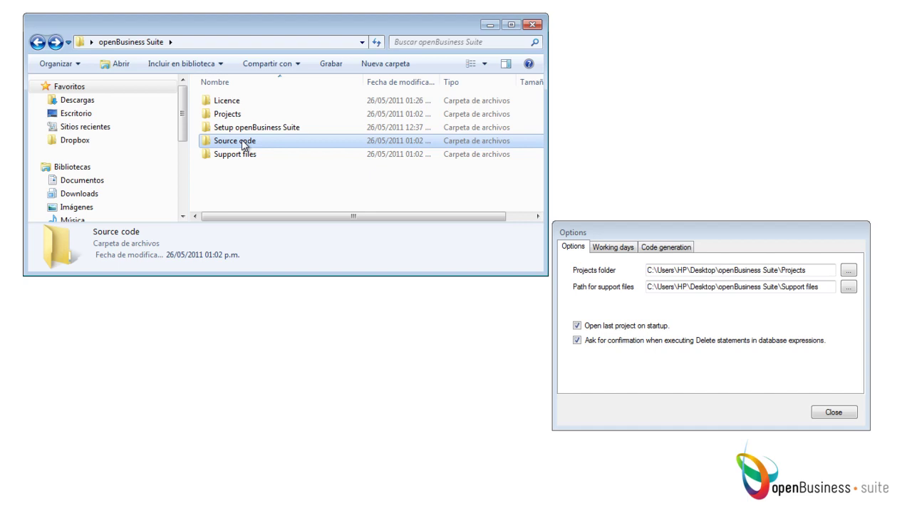
{"action": "left_click", "coordinate": [490, 25]}
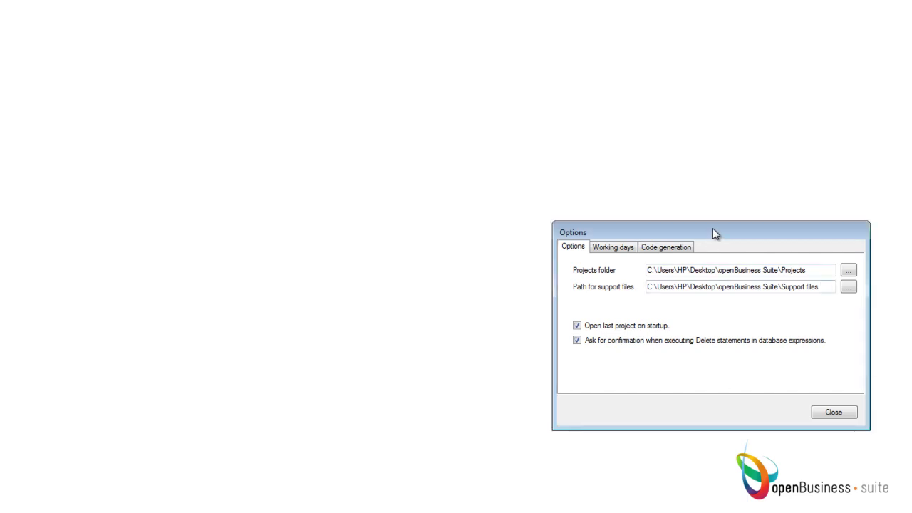
{"action": "left_click_drag", "start_coordinate": [716, 236], "coordinate": [473, 147]}
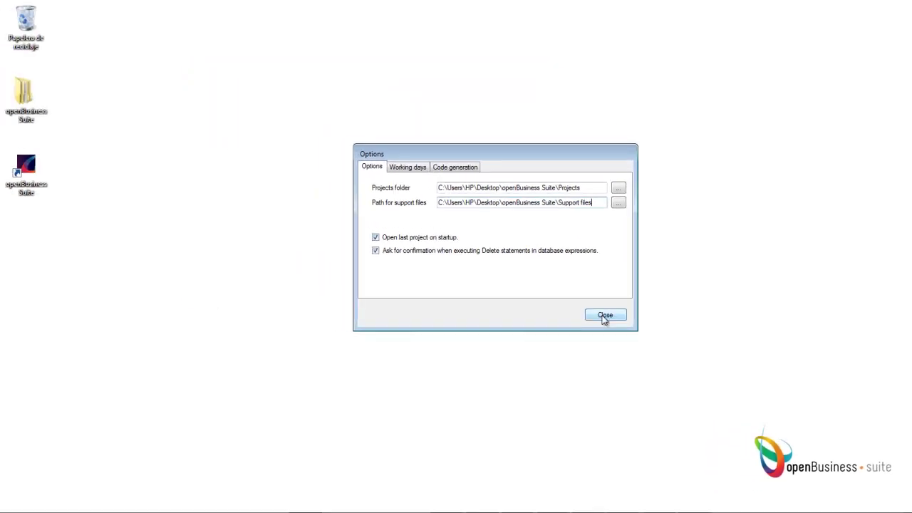
{"action": "left_click", "coordinate": [604, 315]}
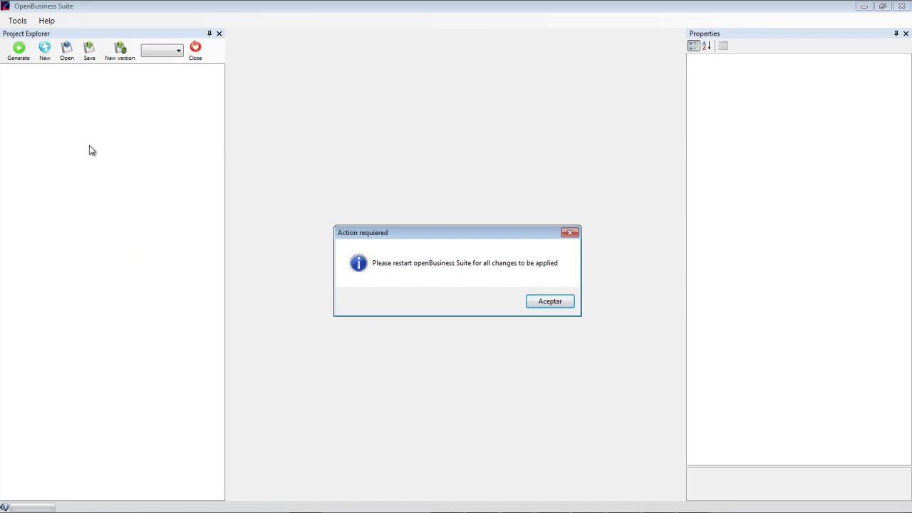
Acknowledge the restart notice, then close openBusiness Suite and launch it again from the desktop
{"action": "left_click", "coordinate": [550, 302]}
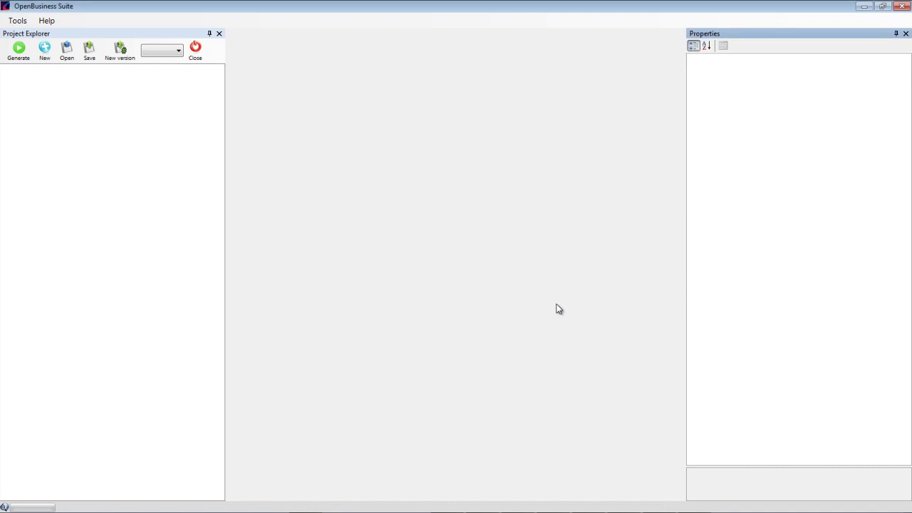
{"action": "left_click", "coordinate": [901, 6]}
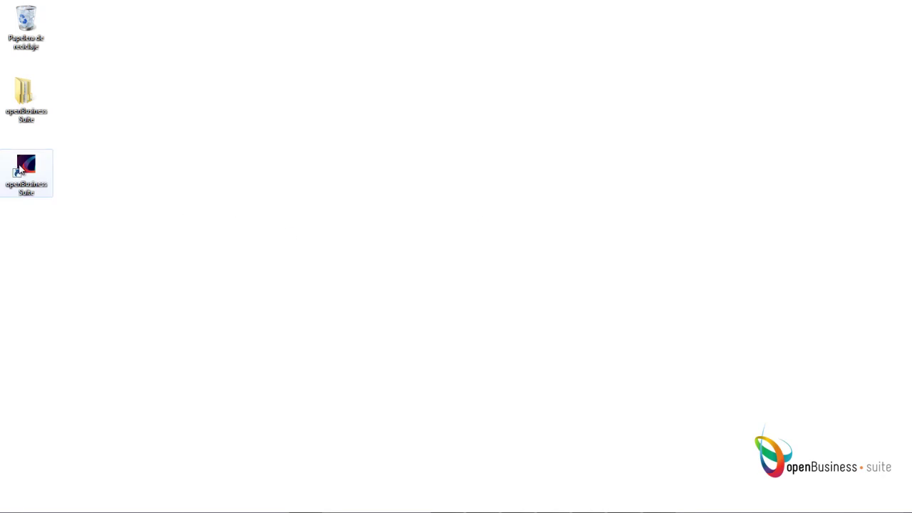
{"action": "left_click", "coordinate": [30, 168]}
{"action": "double_click", "coordinate": [29, 169]}
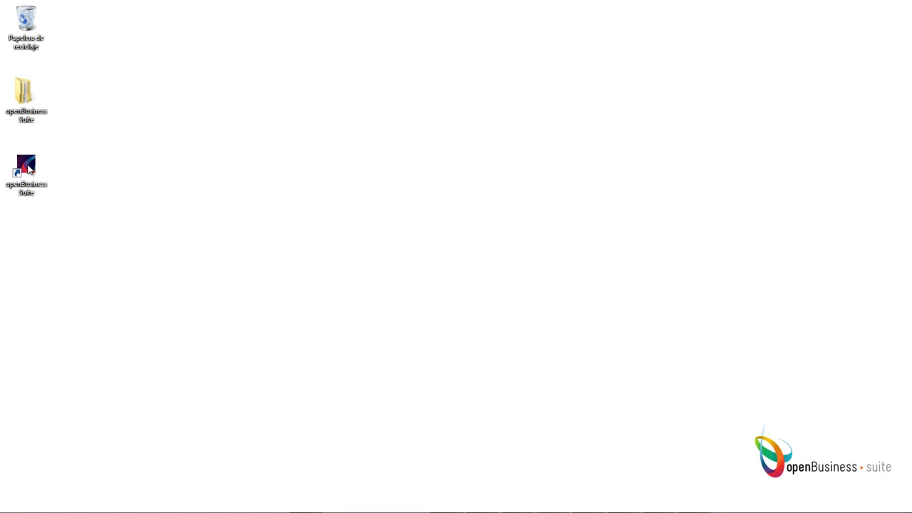
{"action": "double_click", "coordinate": [27, 166]}
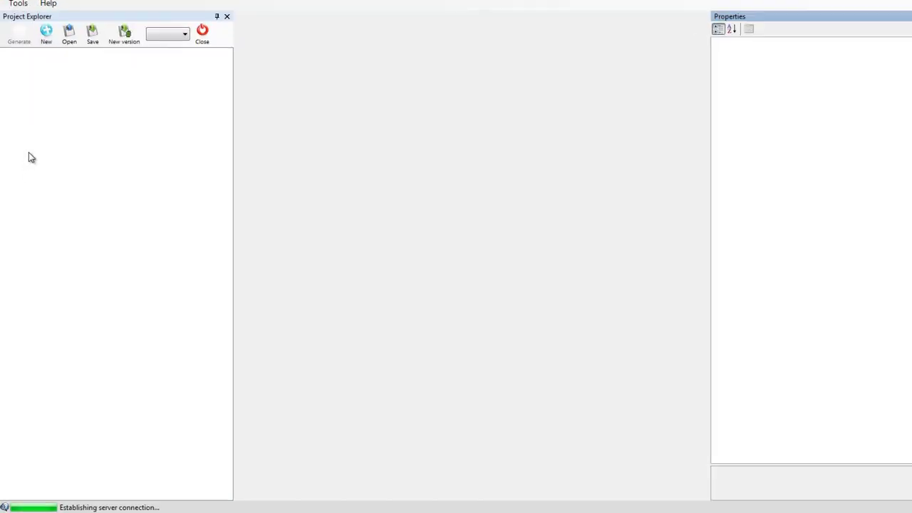